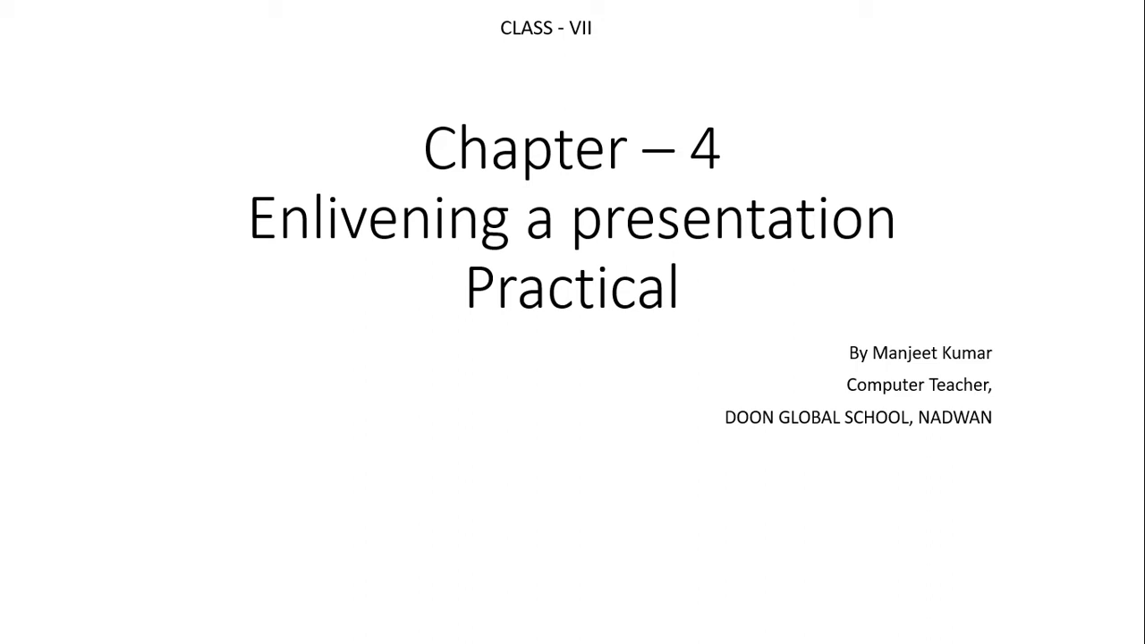
Advance through the topics, Applying Animation Effect and Applying Transition Effect slides, then exit the show.
left_click(31, 24)
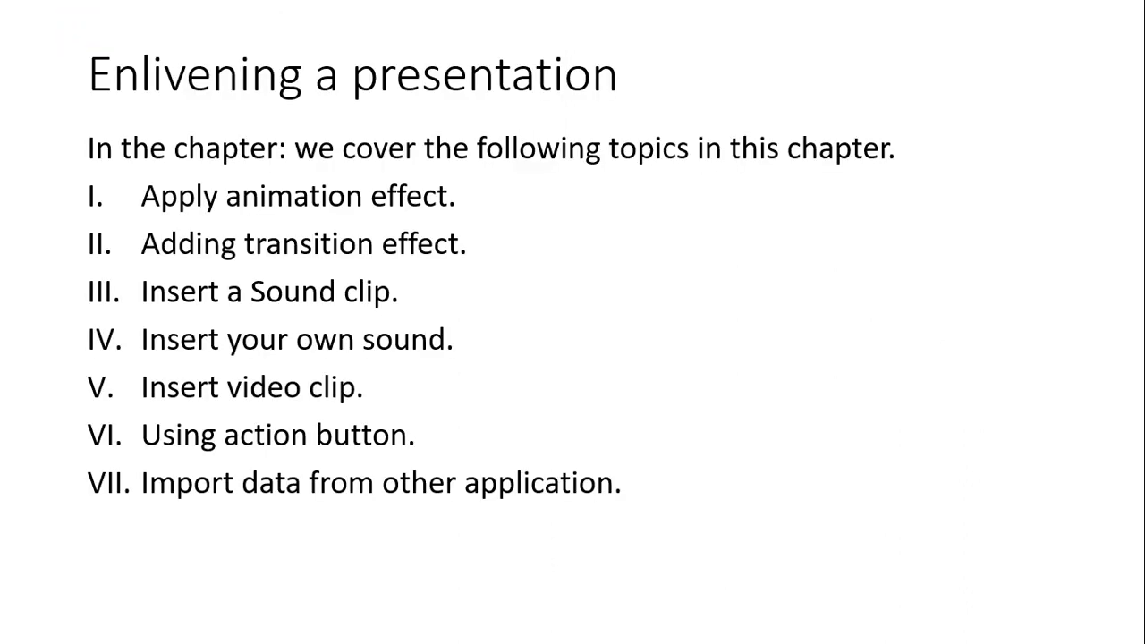
left_click(84, 25)
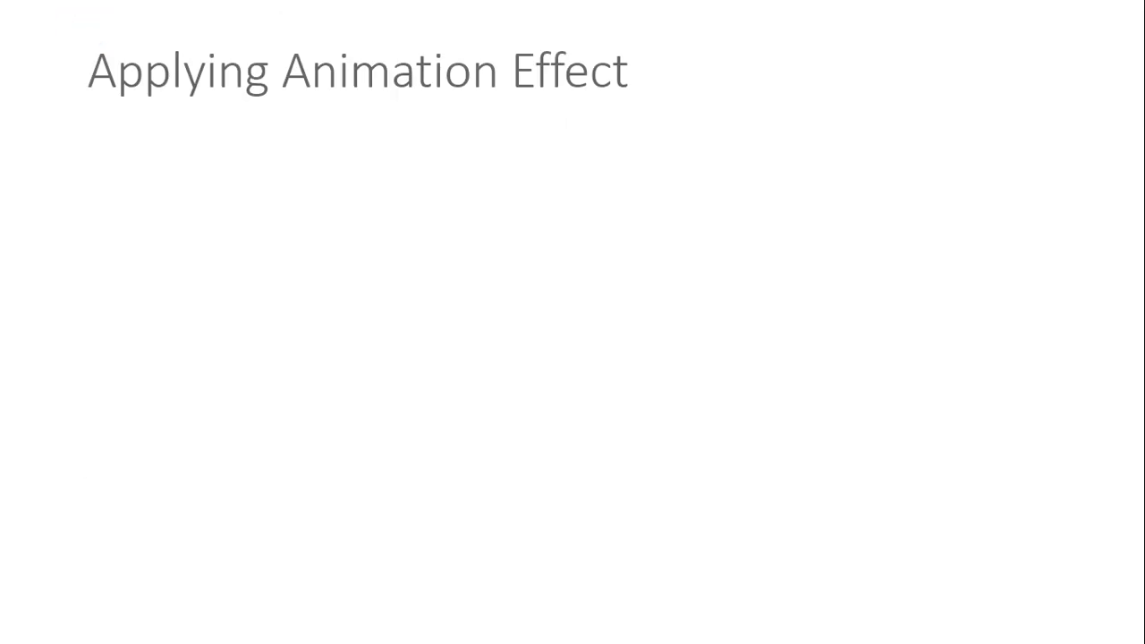
left_click(85, 25)
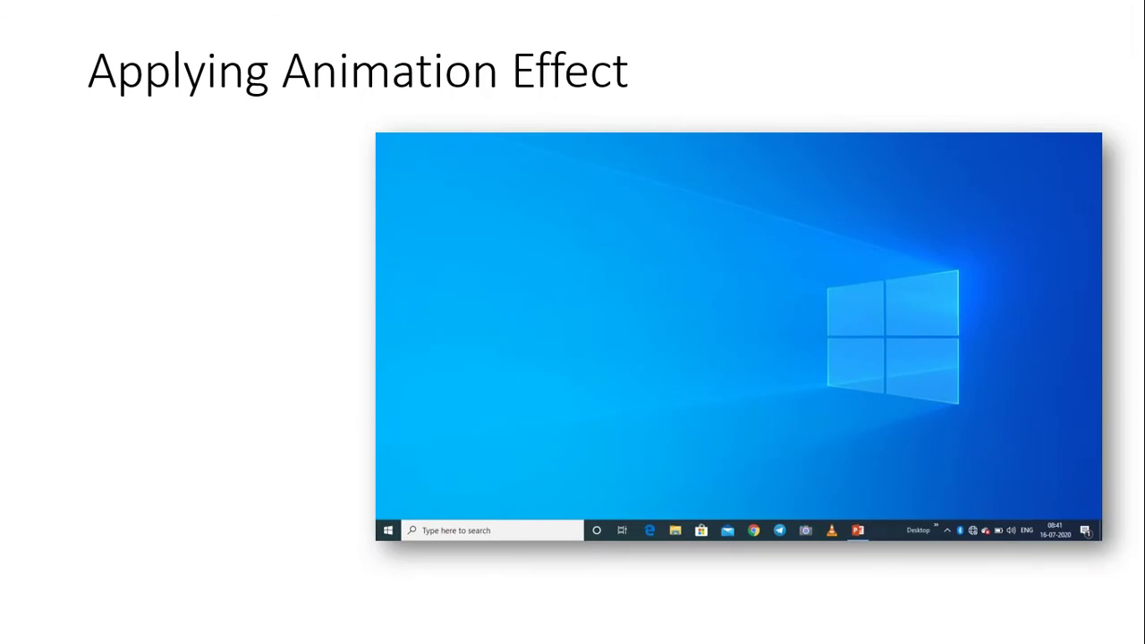
left_click(82, 25)
left_click(82, 25)
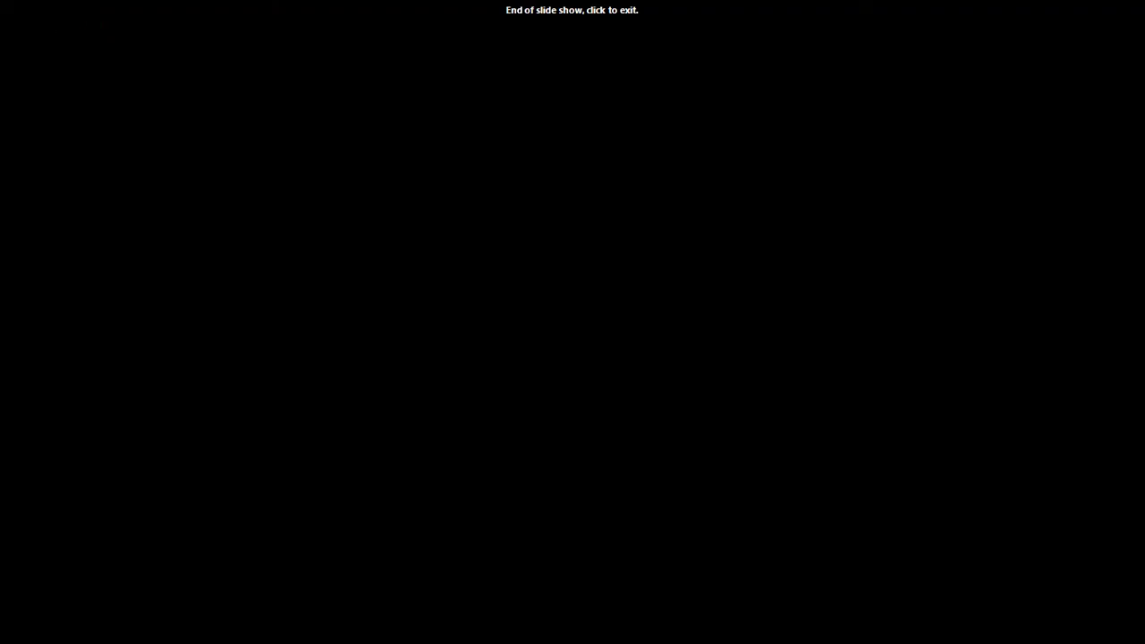
left_click(83, 25)
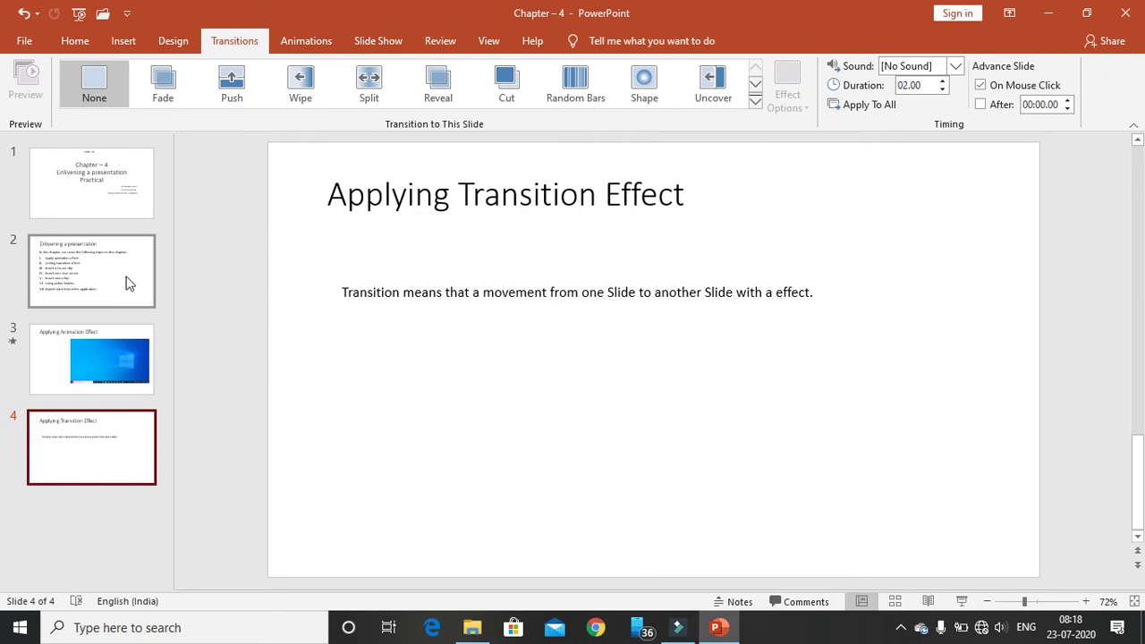
Select the slide 2 thumbnail, the topics slide, in the slide pane.
left_click(89, 261)
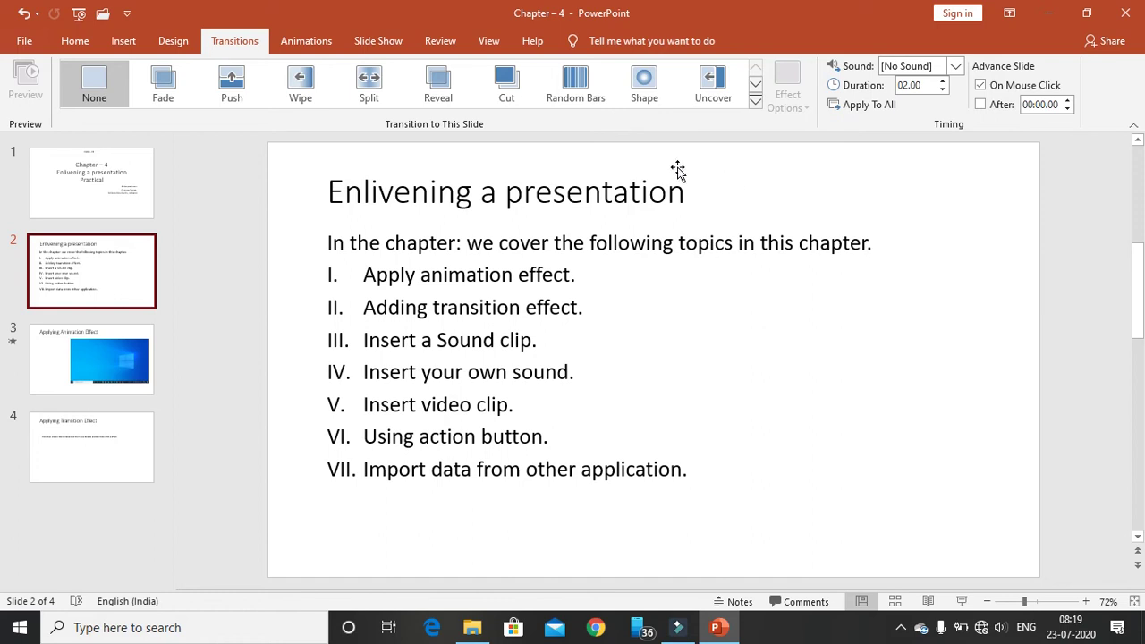
Expand the transition gallery to show all Subtle, Exciting and Dynamic Content effects.
left_click(756, 103)
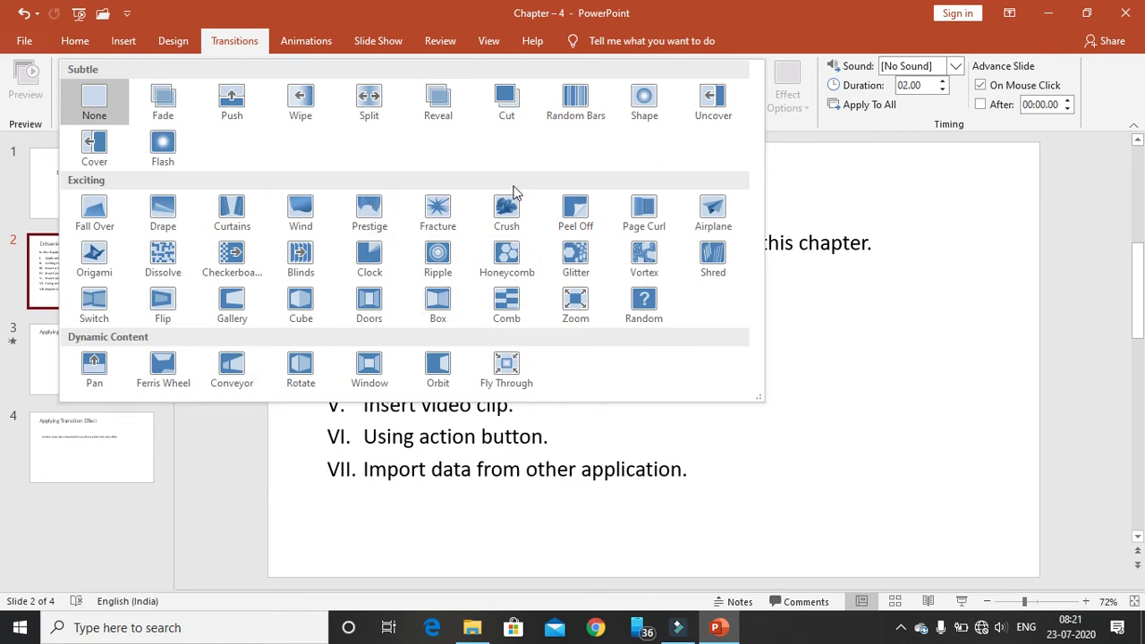
Apply the Random Bars transition to slide 2 and preview it.
left_click(577, 105)
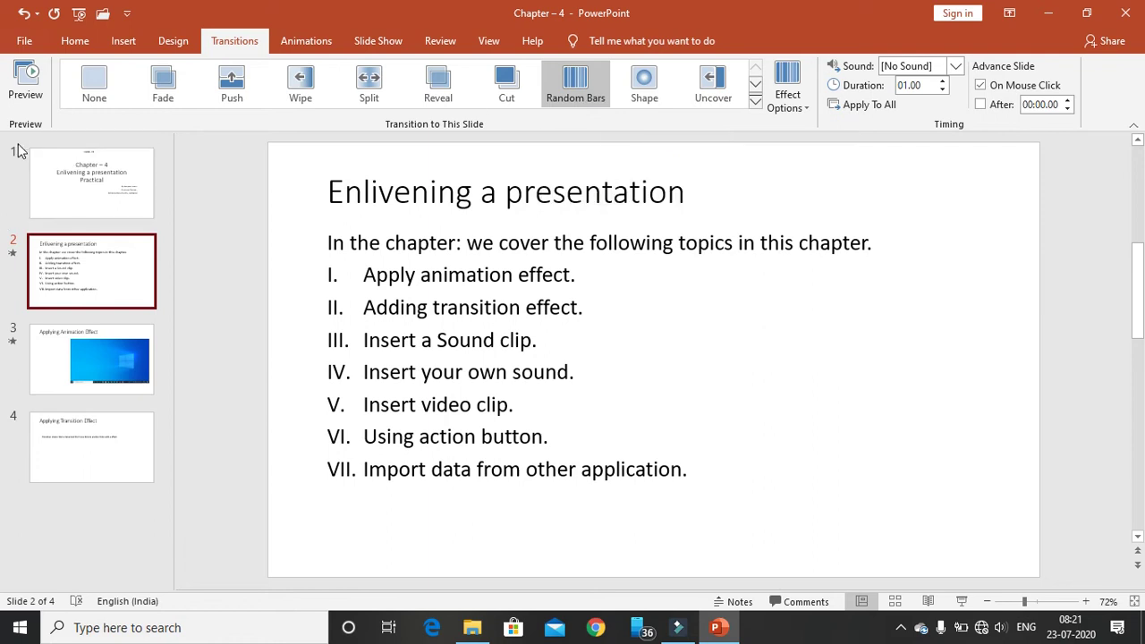
left_click(25, 83)
Set the Random Bars effect option to Horizontal.
left_click(803, 109)
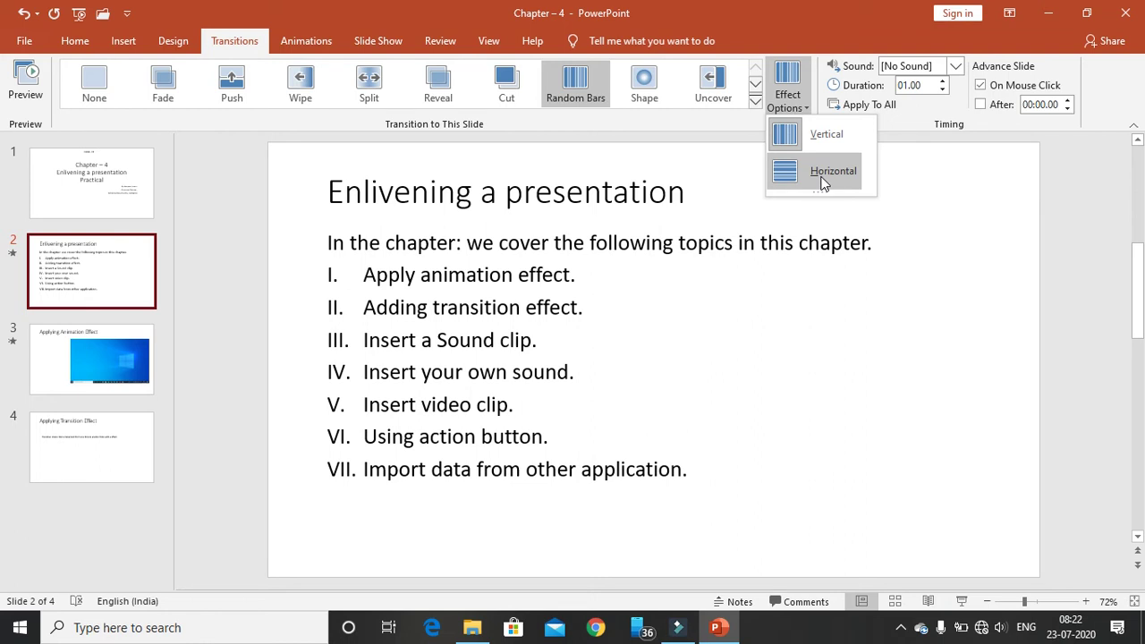
left_click(823, 179)
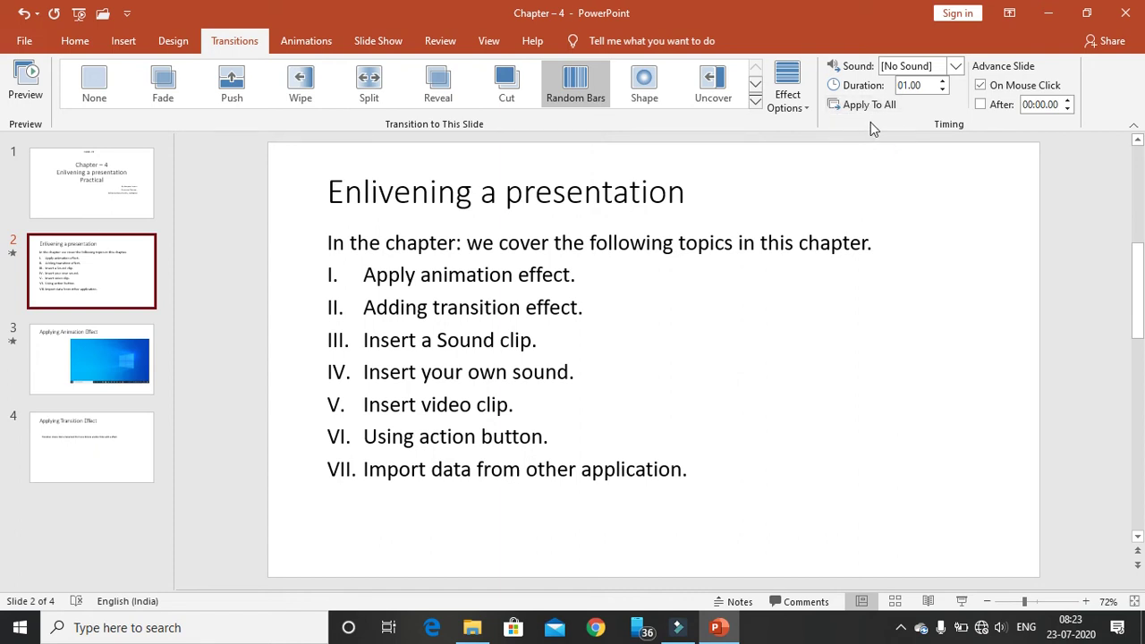
Set the slide 2 transition sound to Coin.
left_click(955, 69)
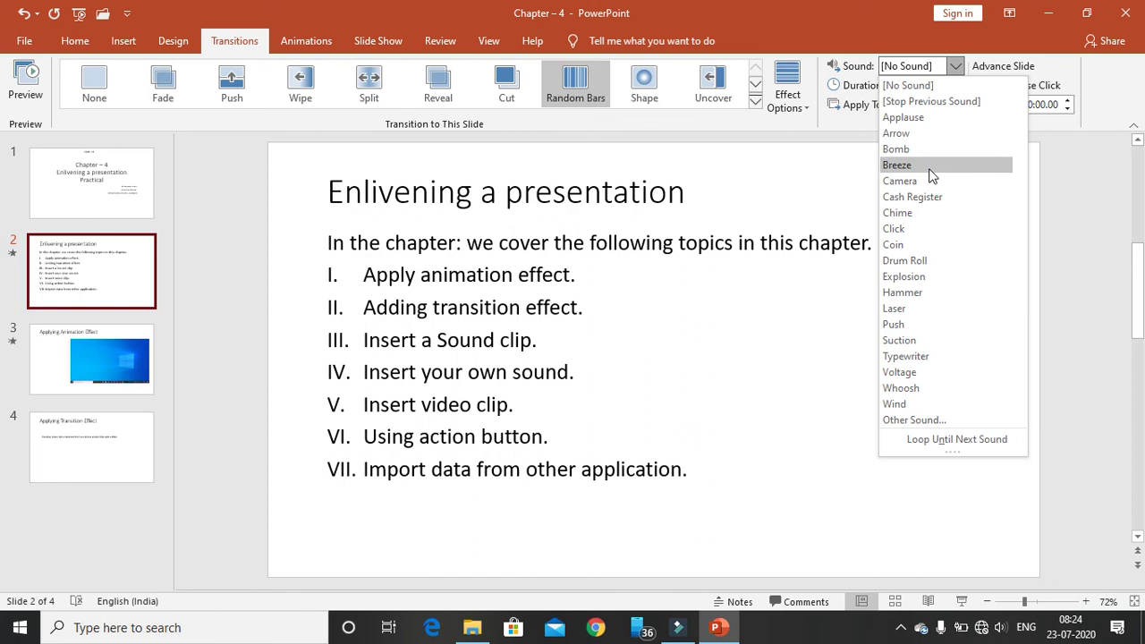
left_click(925, 244)
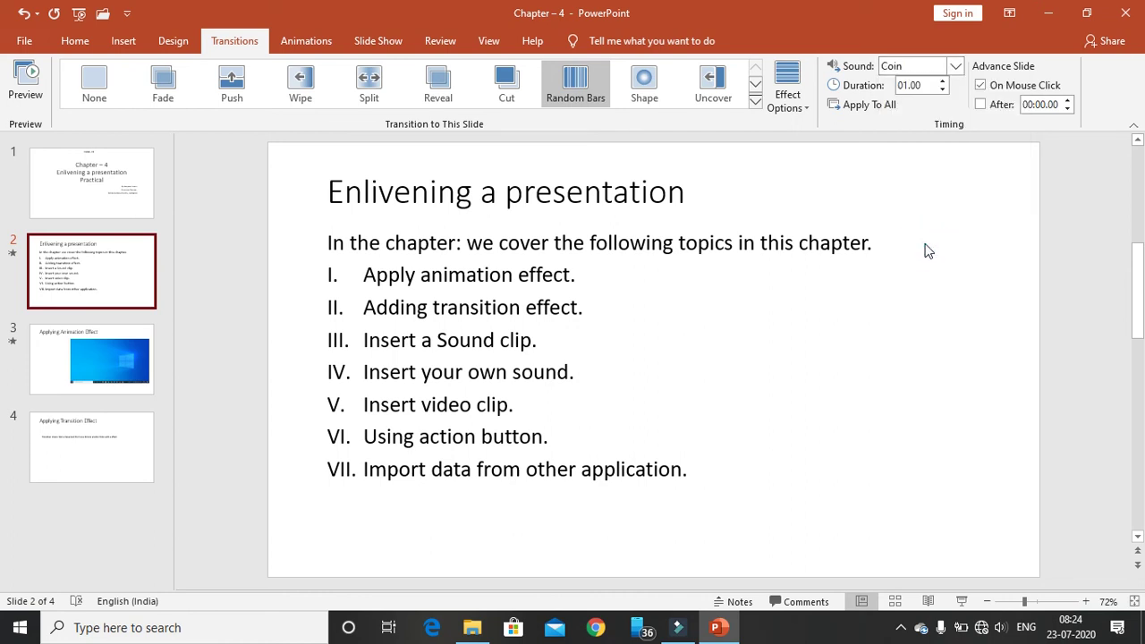
left_click(24, 82)
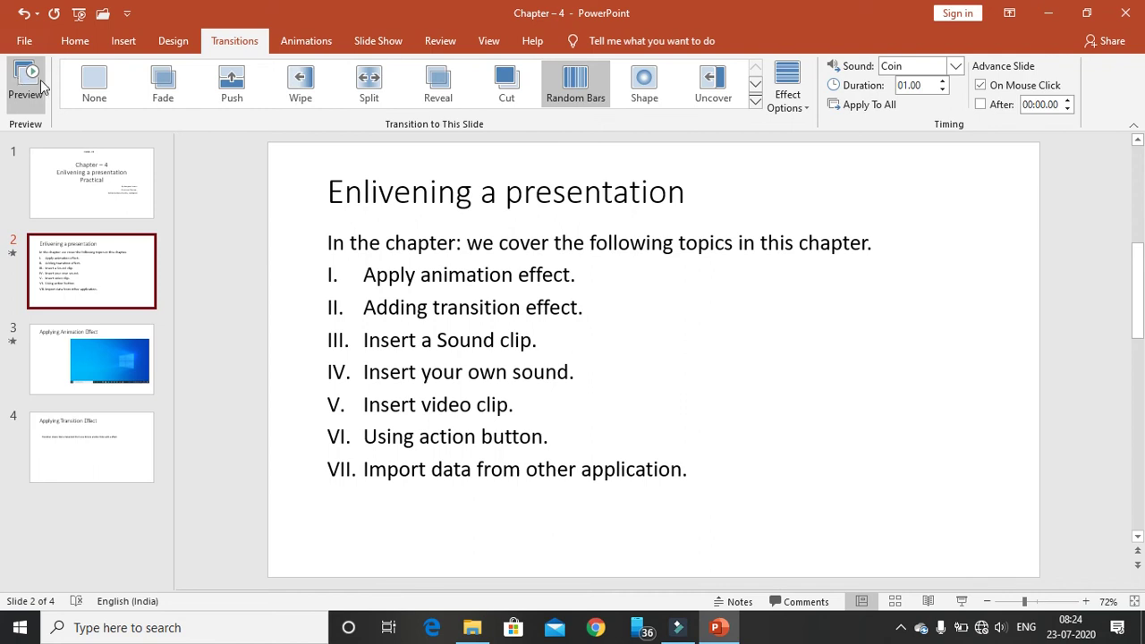
left_click(23, 89)
left_click(25, 92)
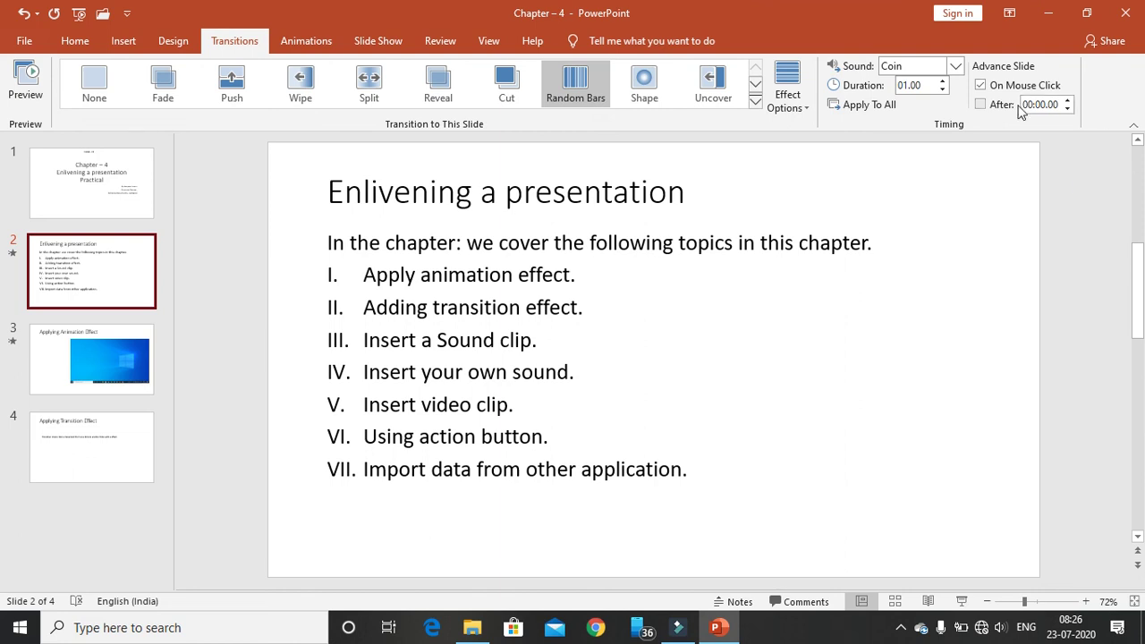
Auto-advance after 00:10.00 instead of on mouse click, and apply the settings to all slides.
left_click(982, 105)
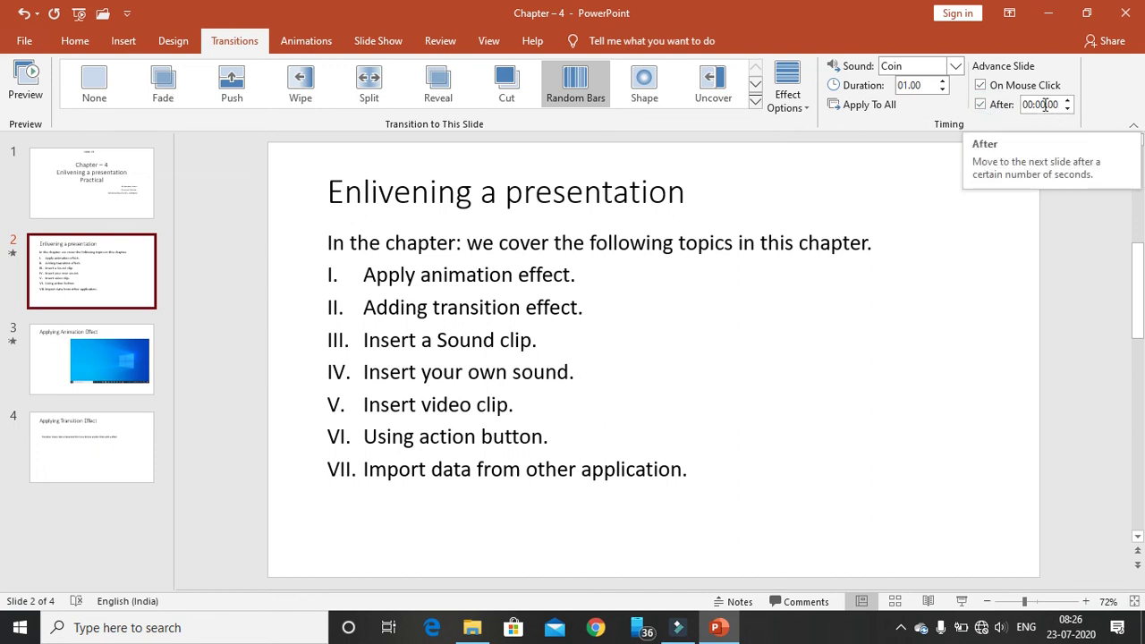
left_click(1045, 105)
type("00:00")
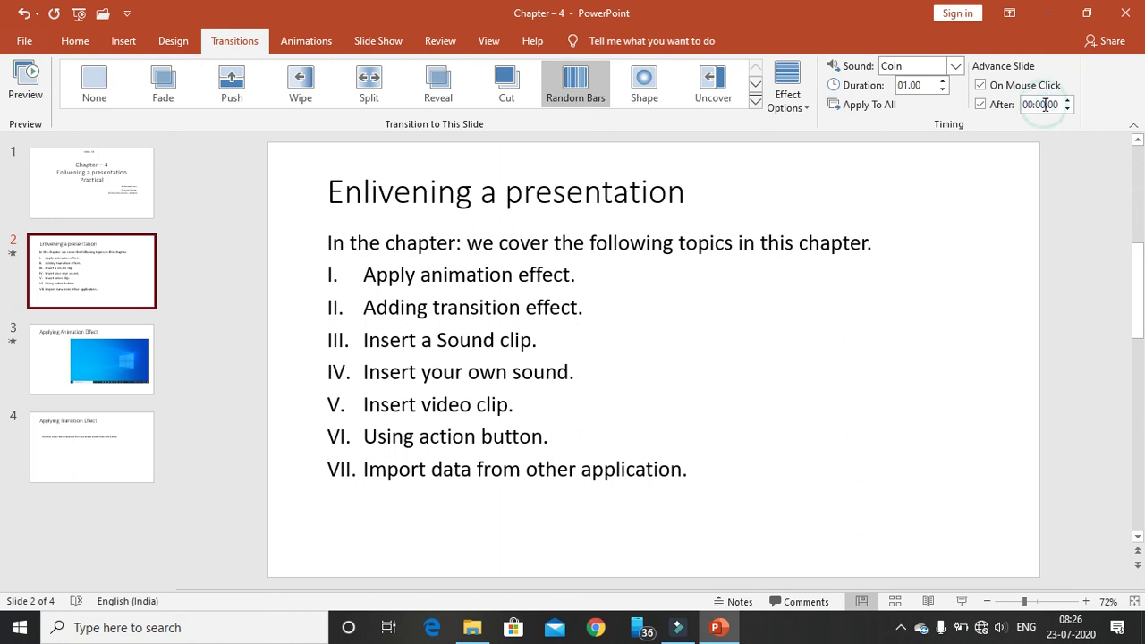
type("10")
left_click(981, 86)
left_click(861, 106)
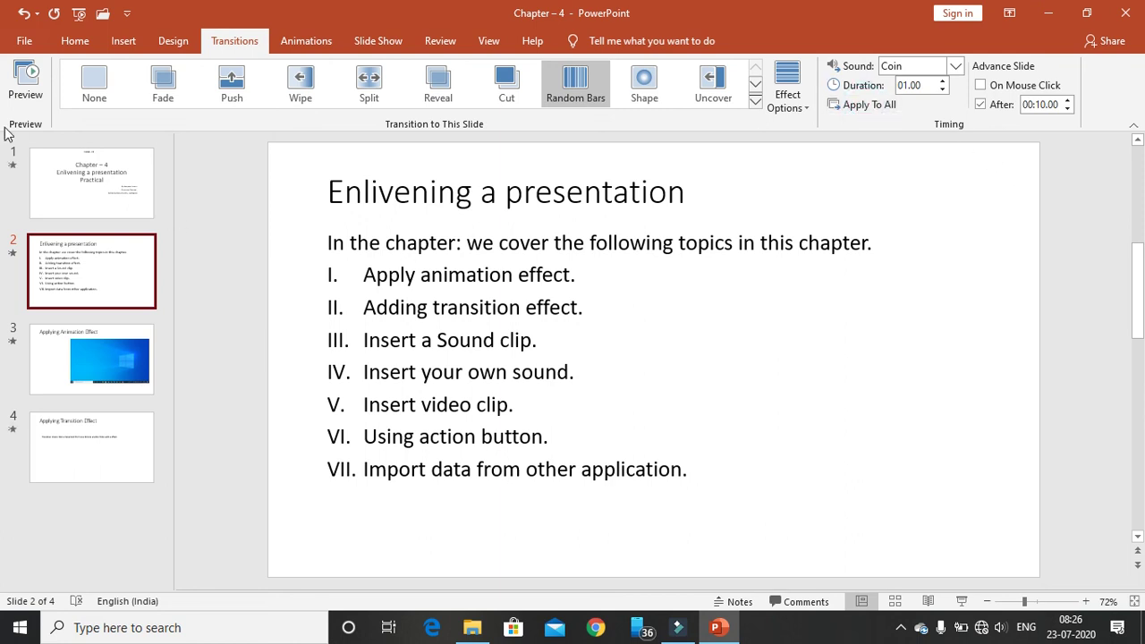
Run the slide show from the first slide through the end, then exit to editing.
left_click(80, 20)
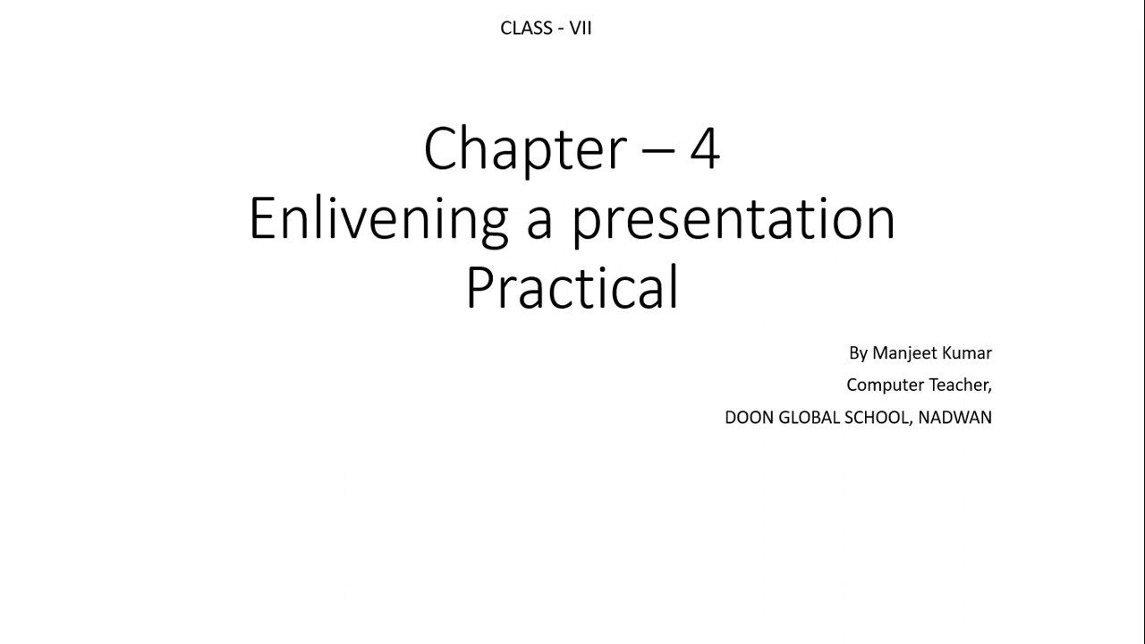
left_click(275, 147)
left_click(276, 147)
left_click(275, 147)
left_click(296, 163)
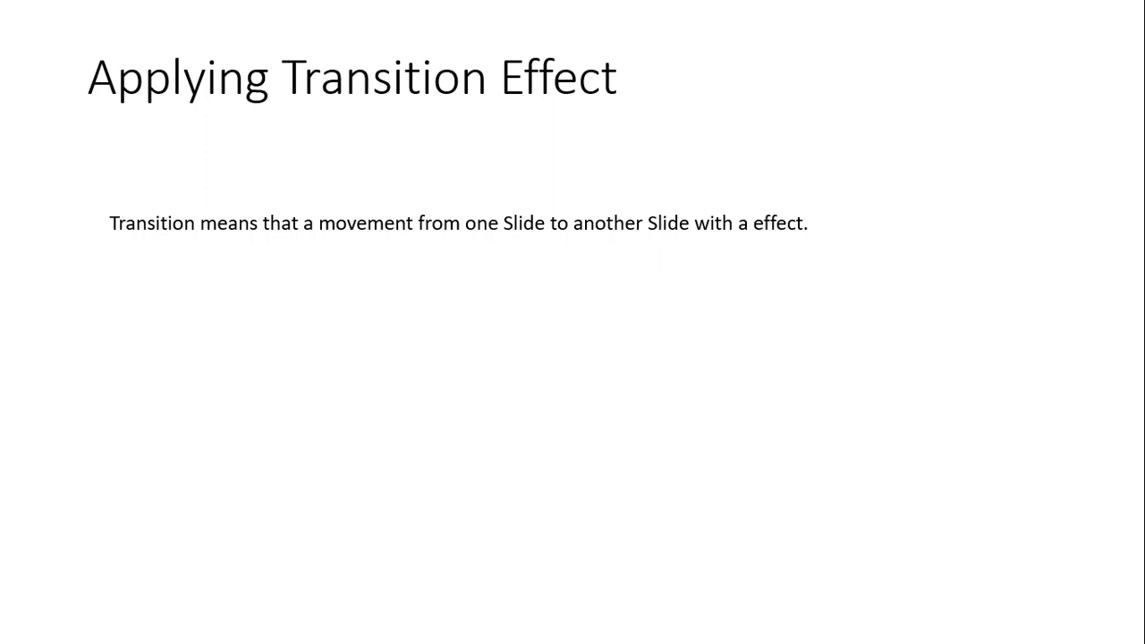
key("Right")
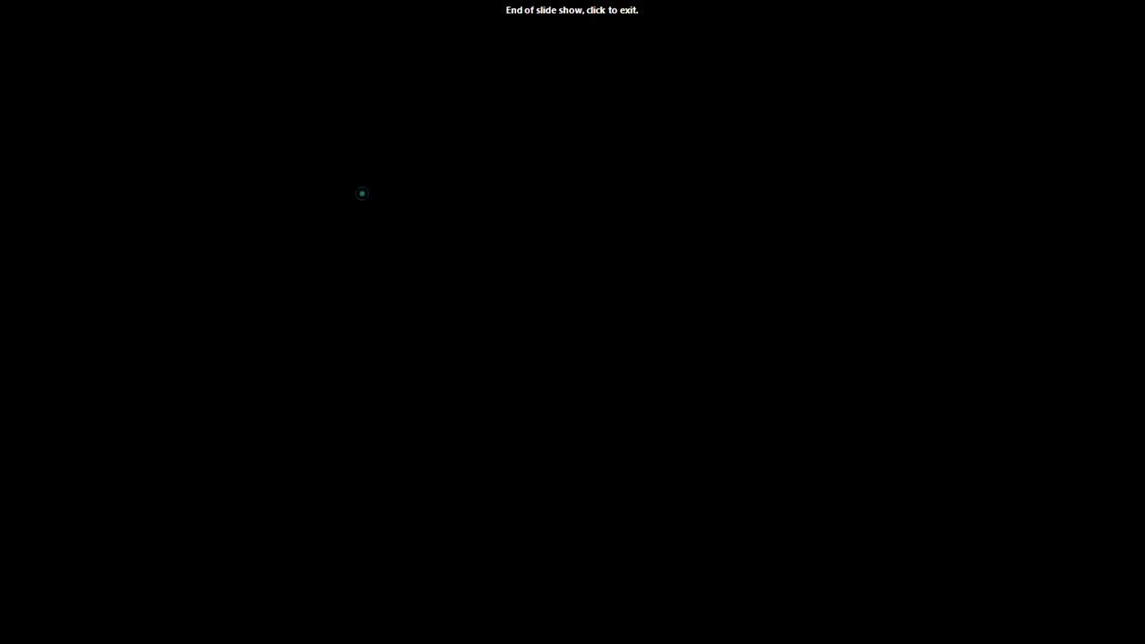
left_click(360, 192)
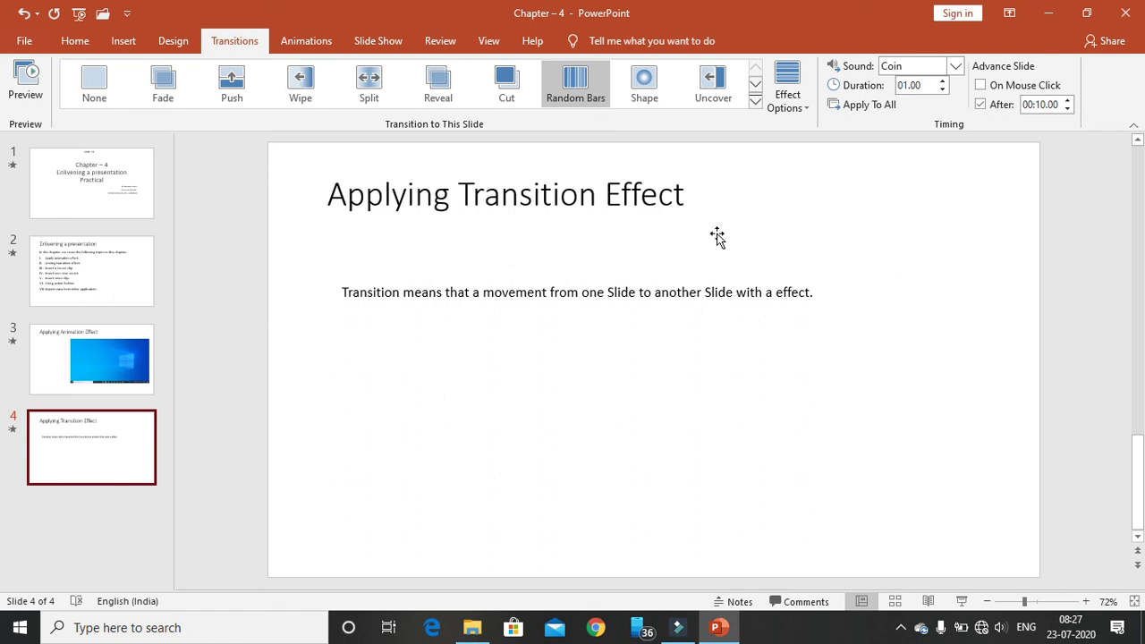